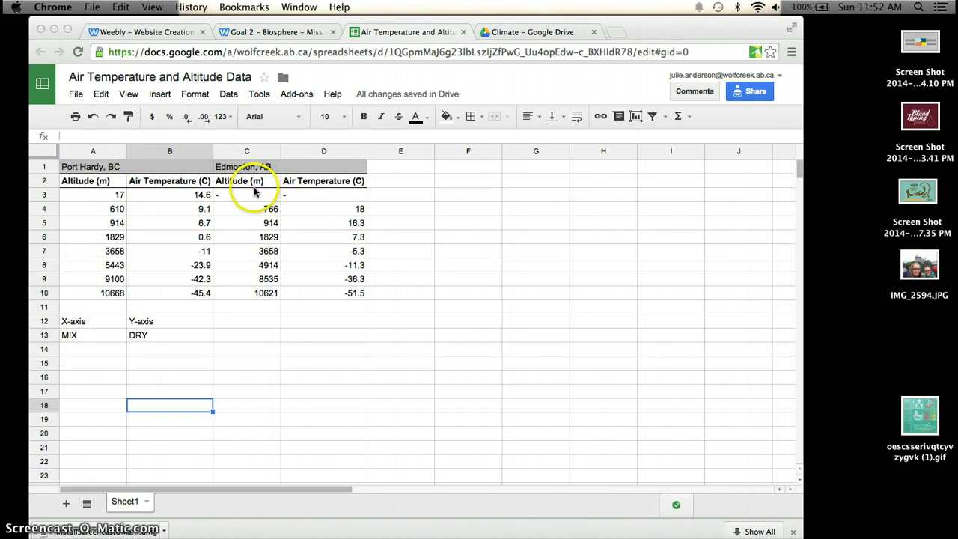
Insert a scatter chart of the Port Hardy altitude and temperature data in A3:B10, and move it clear of those columns
left_click(119, 196)
left_click_drag(113, 195, 171, 298)
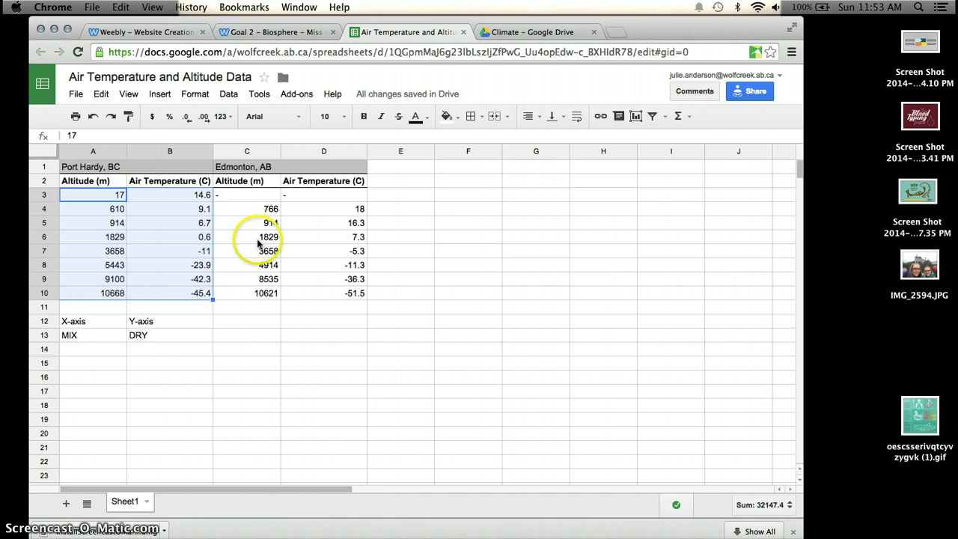
left_click(638, 116)
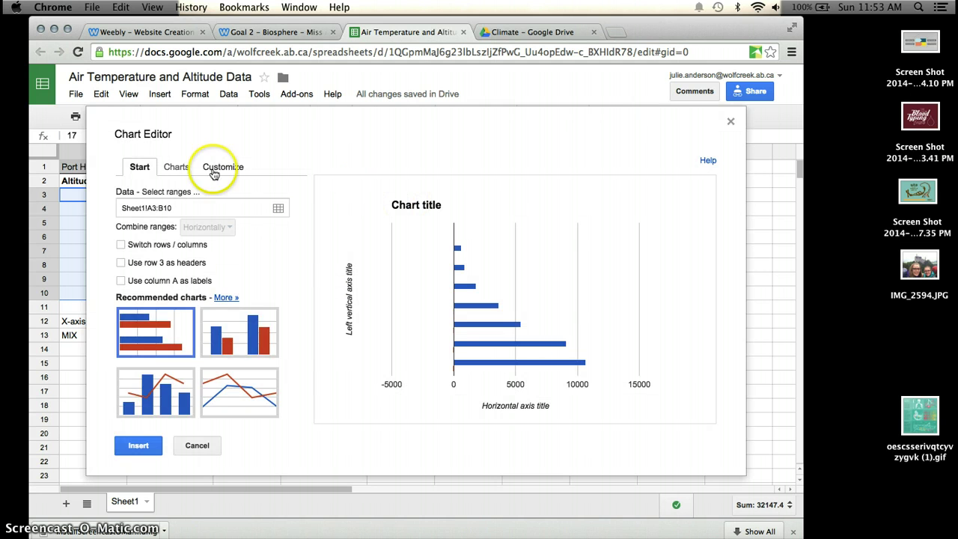
left_click(179, 168)
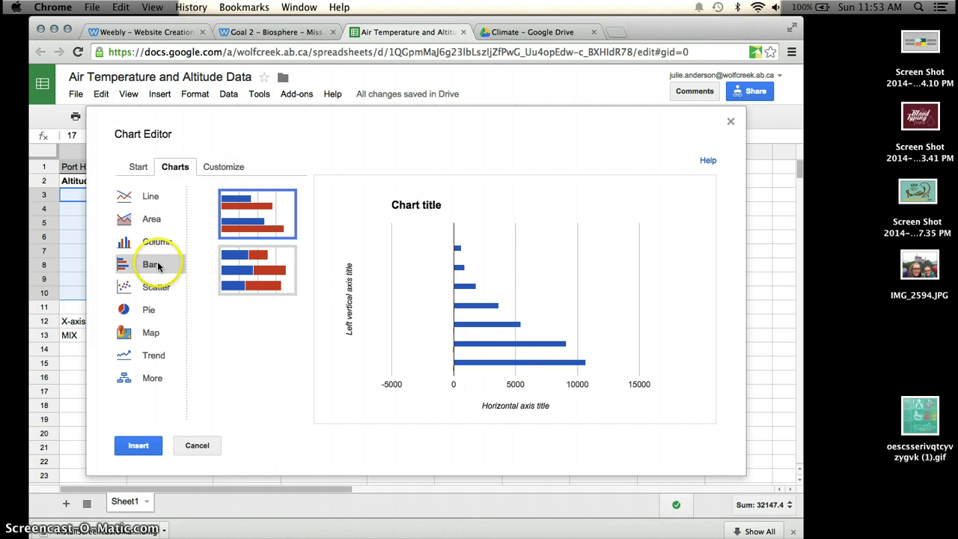
left_click(153, 290)
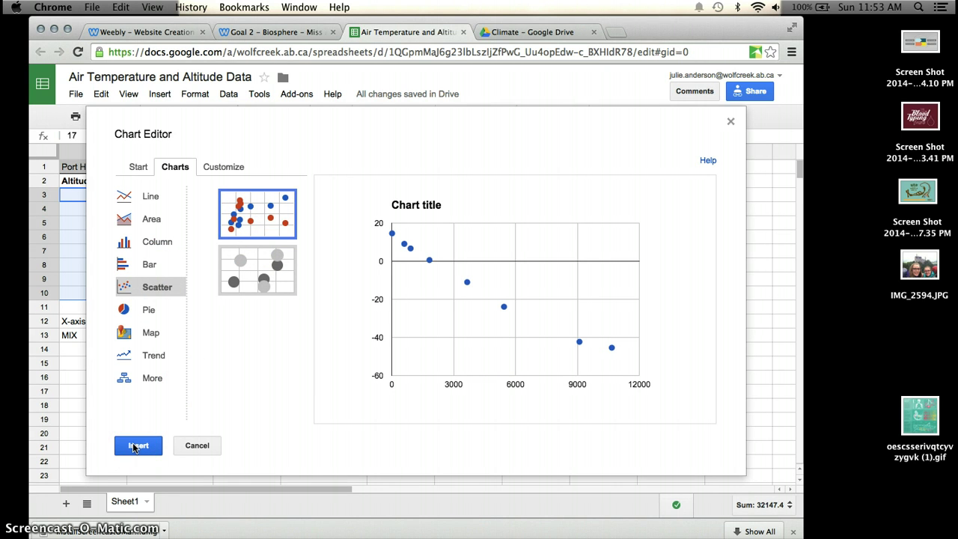
left_click_drag(170, 411, 180, 400)
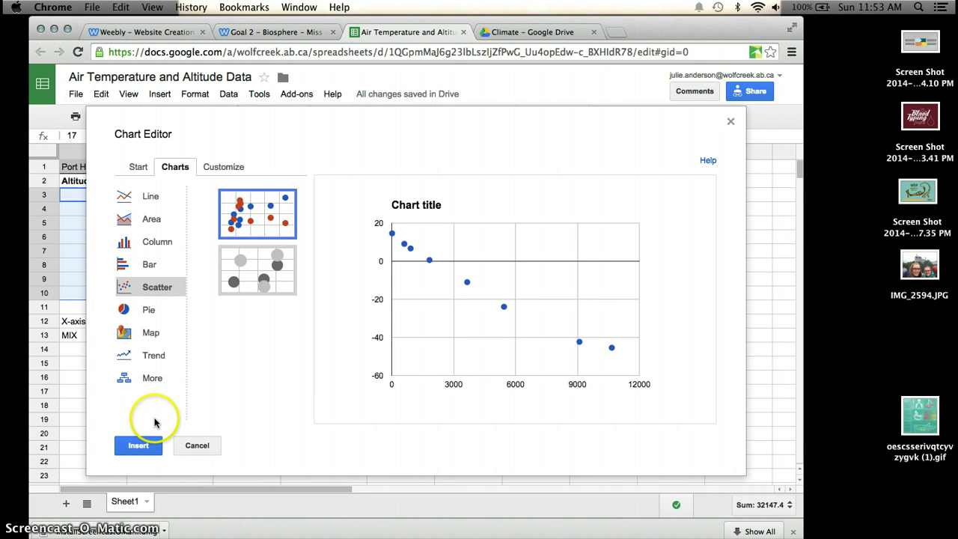
left_click(137, 442)
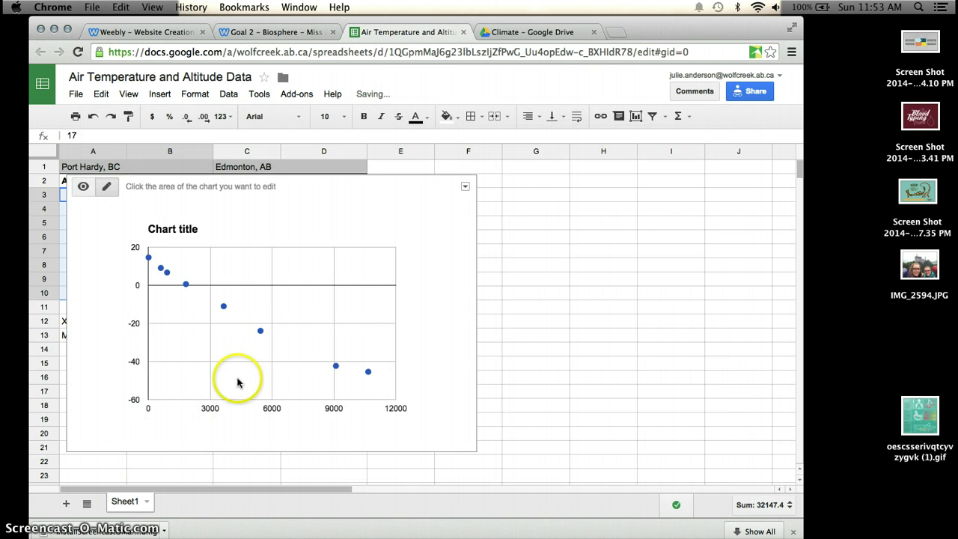
left_click_drag(391, 198, 627, 197)
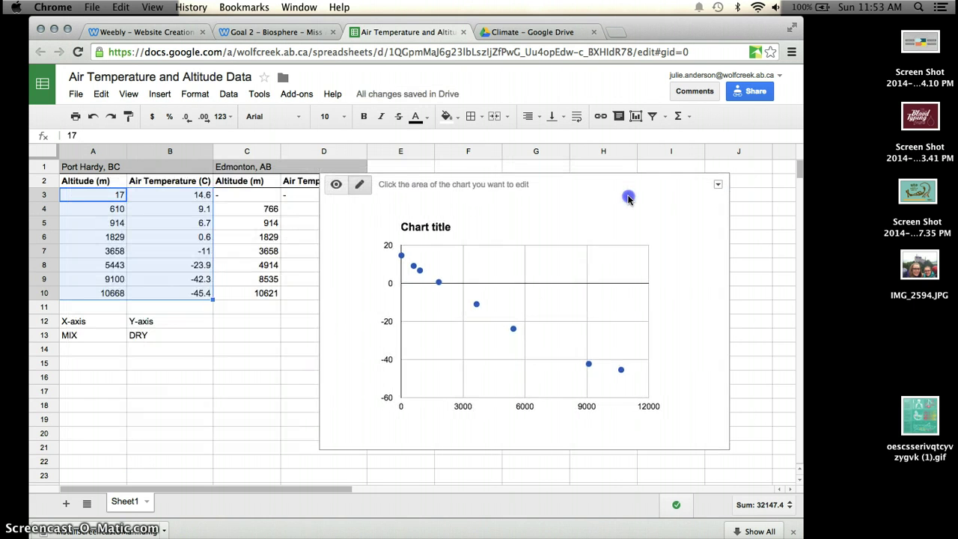
Open the scatter chart for advanced editing and set its title to "Altitude and Air Temperature"
left_click(432, 233)
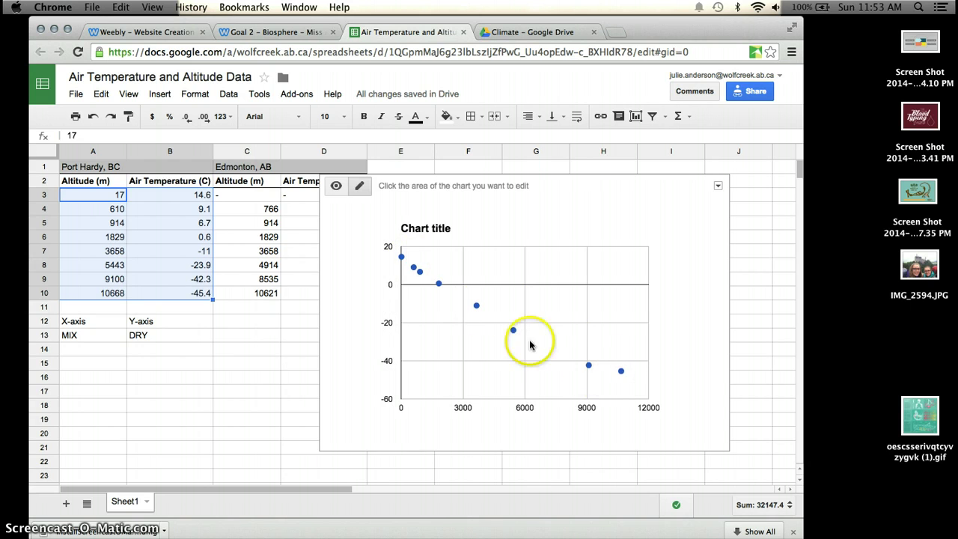
left_click(717, 186)
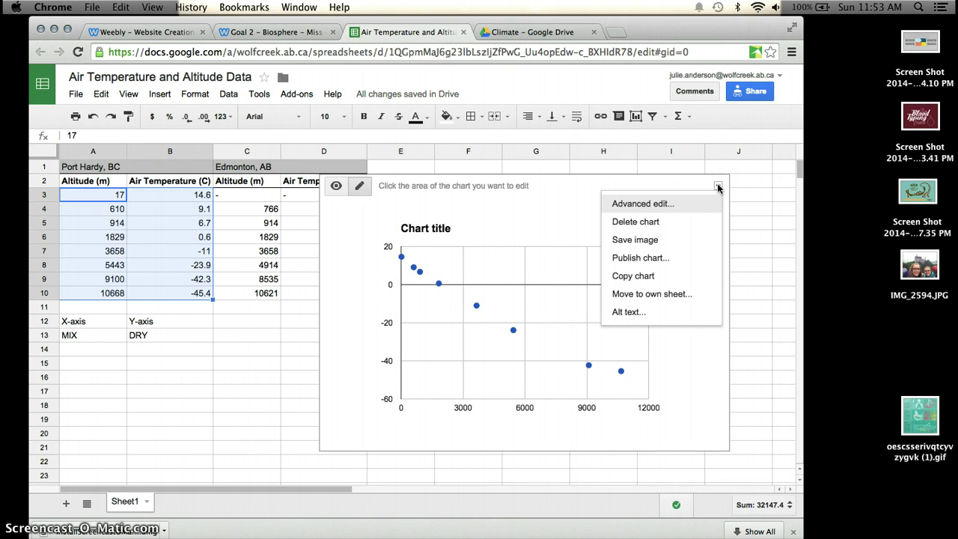
left_click(663, 206)
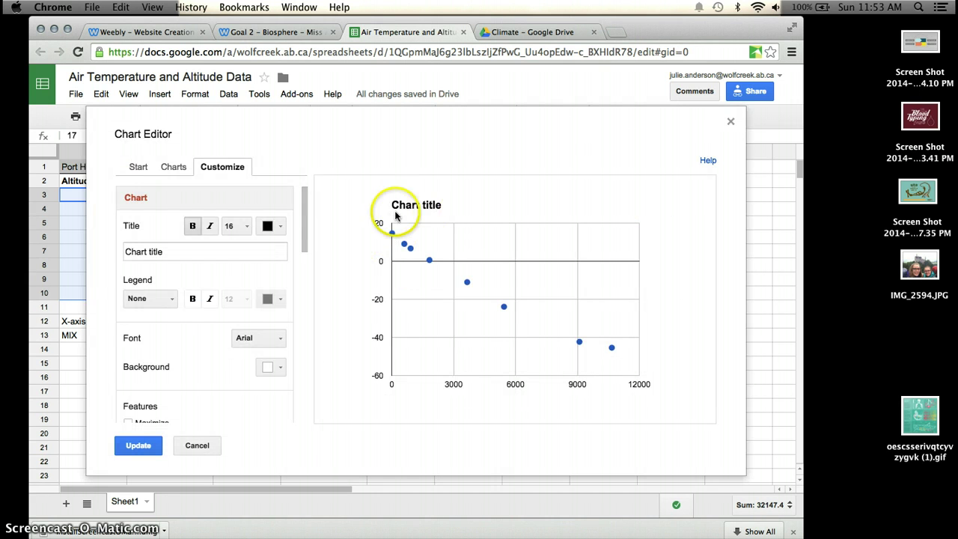
left_click_drag(150, 252, 120, 252)
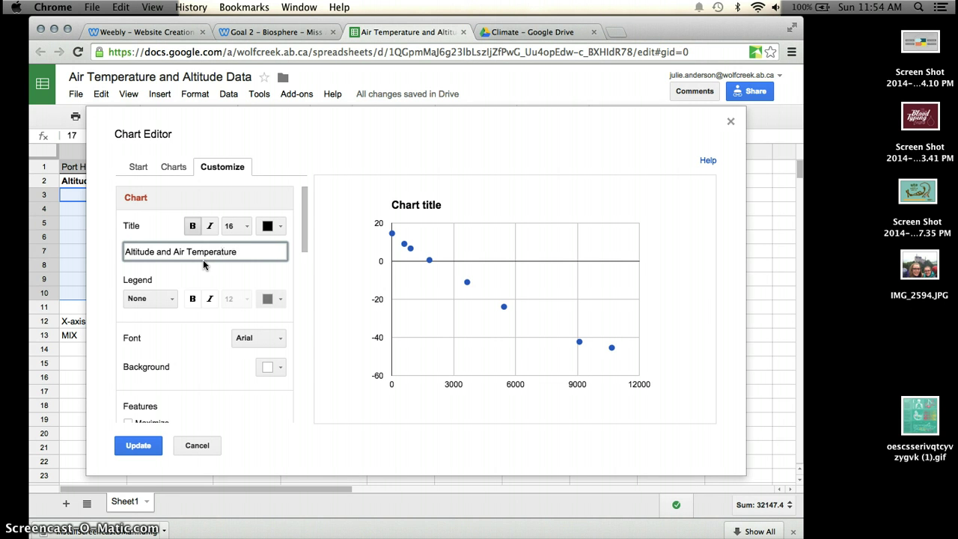
Set the chart's horizontal axis title to "Altitude (m)"
scroll(198, 325, "down", 1)
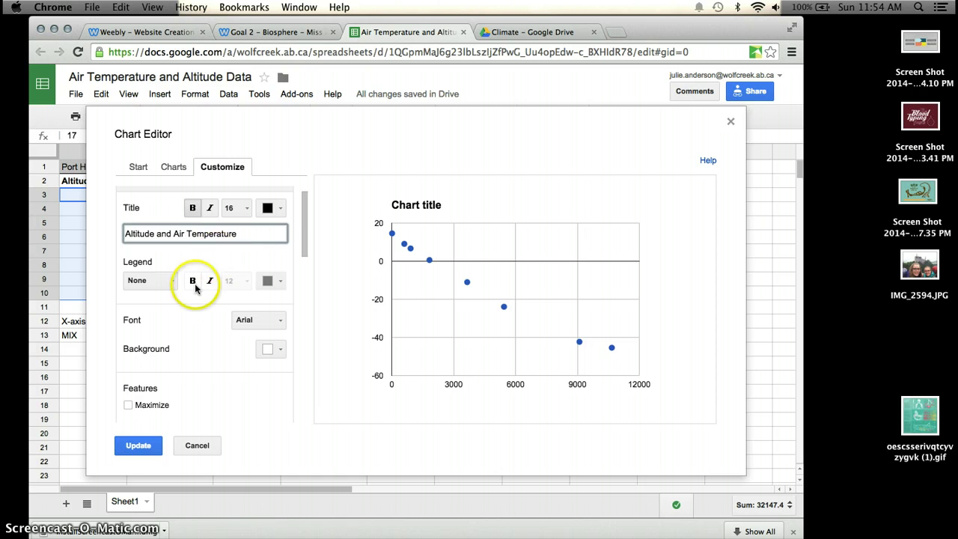
scroll(151, 317, "down", 1)
scroll(151, 317, "down", 5)
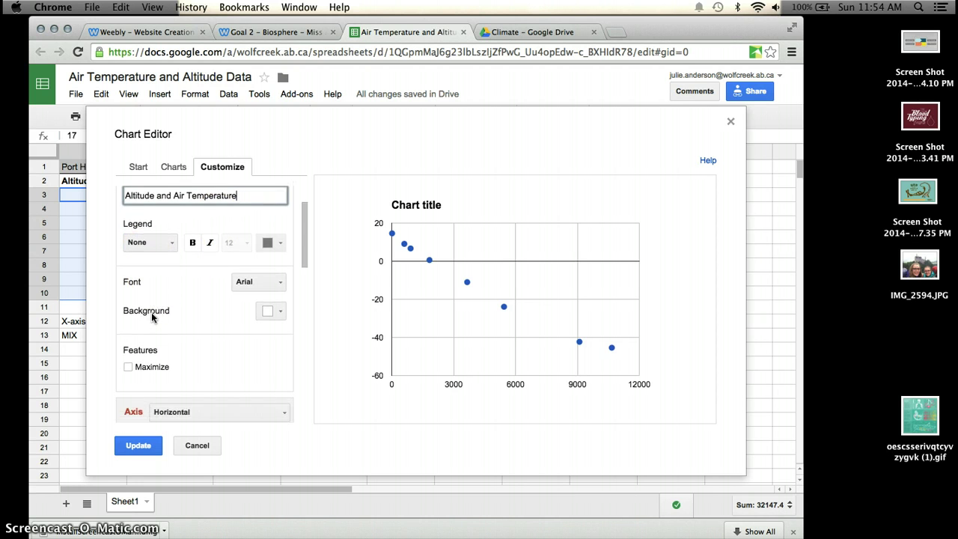
scroll(151, 317, "down", 6)
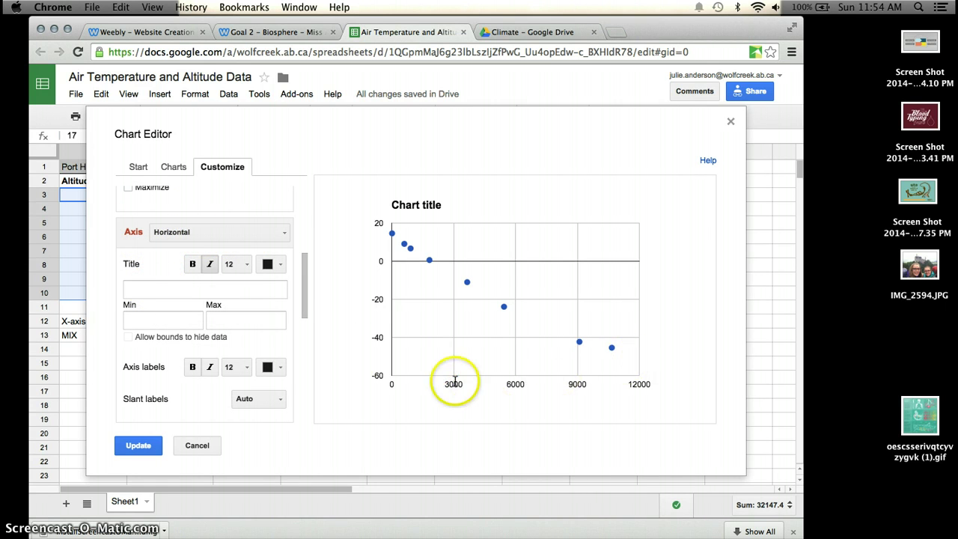
left_click(163, 292)
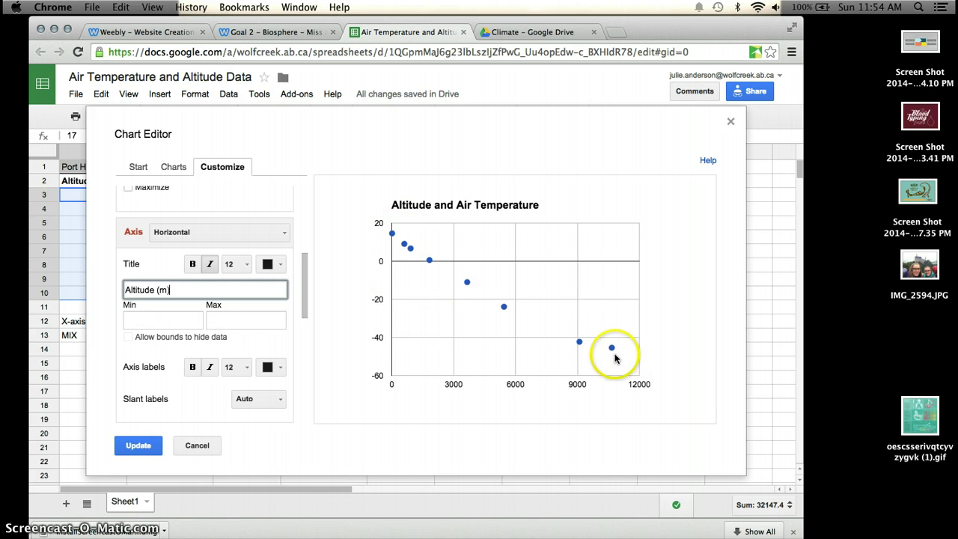
mouse_move(612, 355)
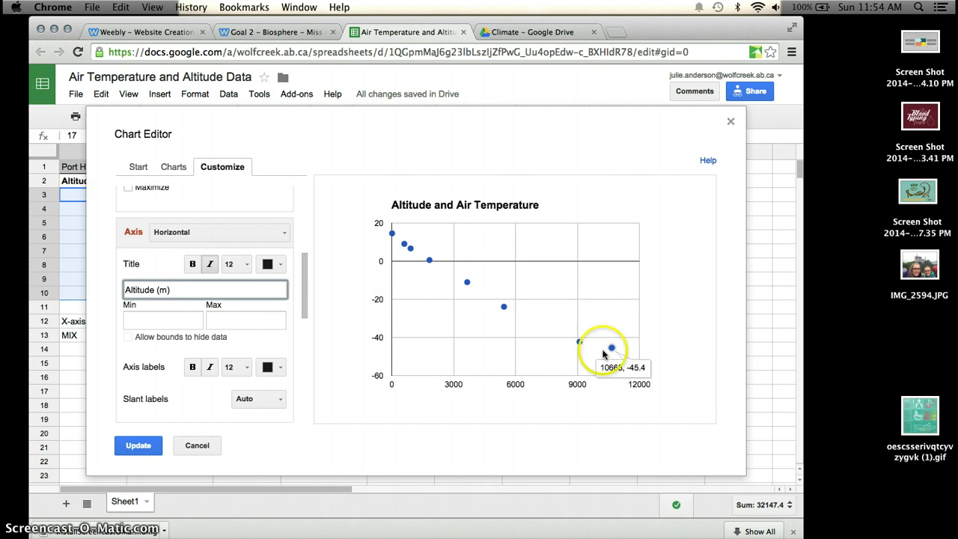
Set the chart's left vertical axis title to "Temperature (degrees C)"
scroll(258, 352, "down", 2)
scroll(265, 349, "down", 2)
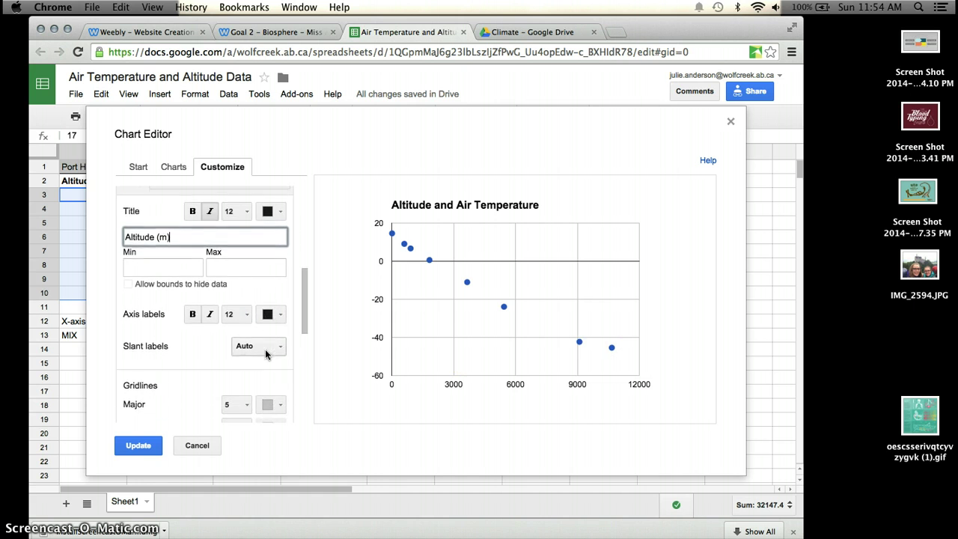
scroll(252, 313, "up", 2)
left_click(227, 214)
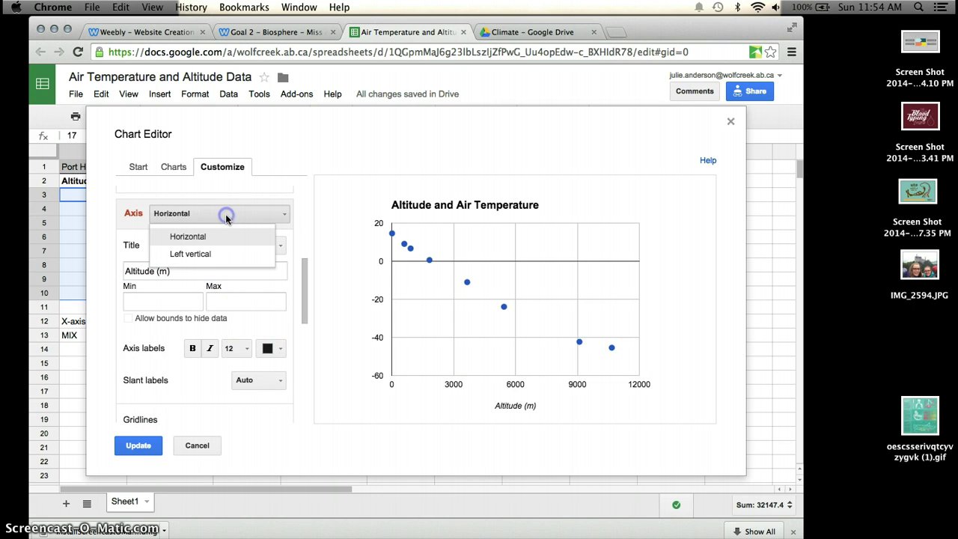
left_click(230, 253)
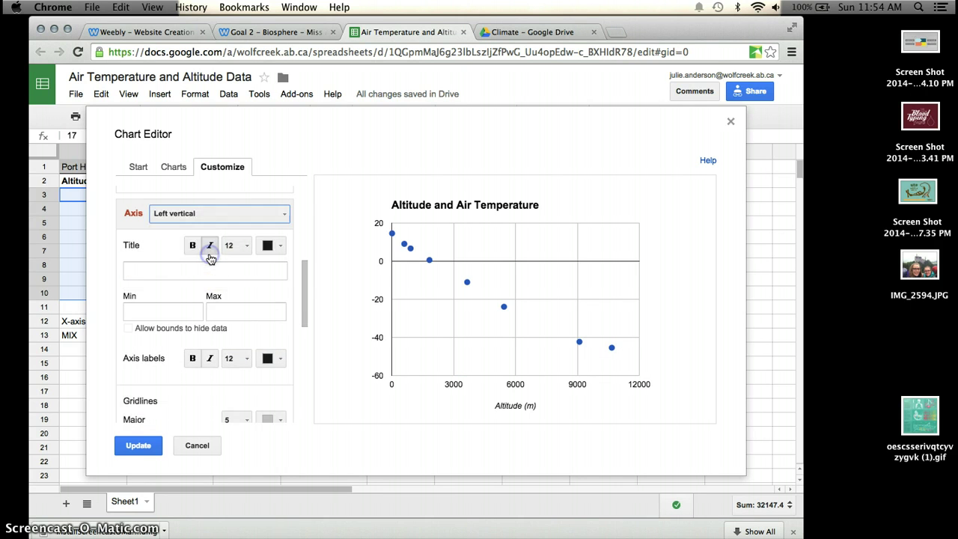
left_click(160, 274)
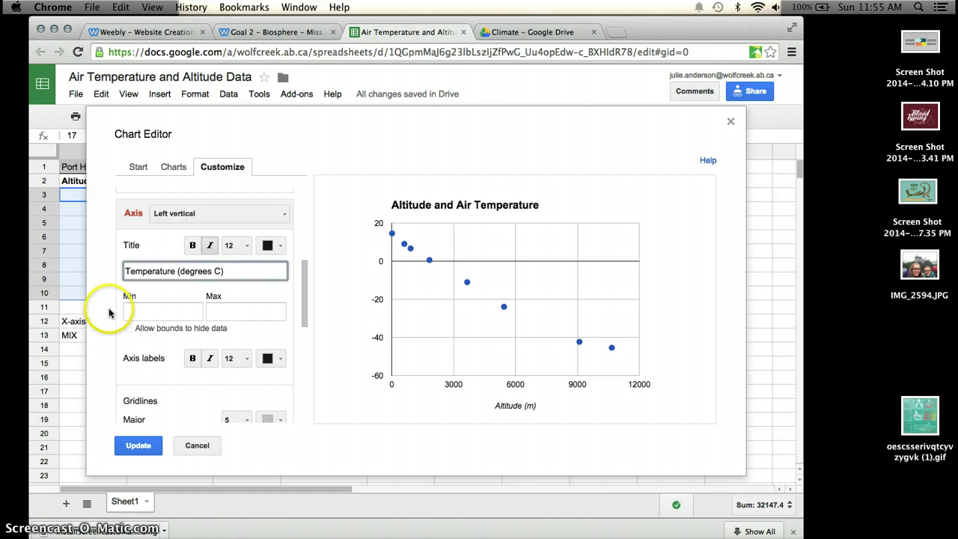
mouse_move(394, 240)
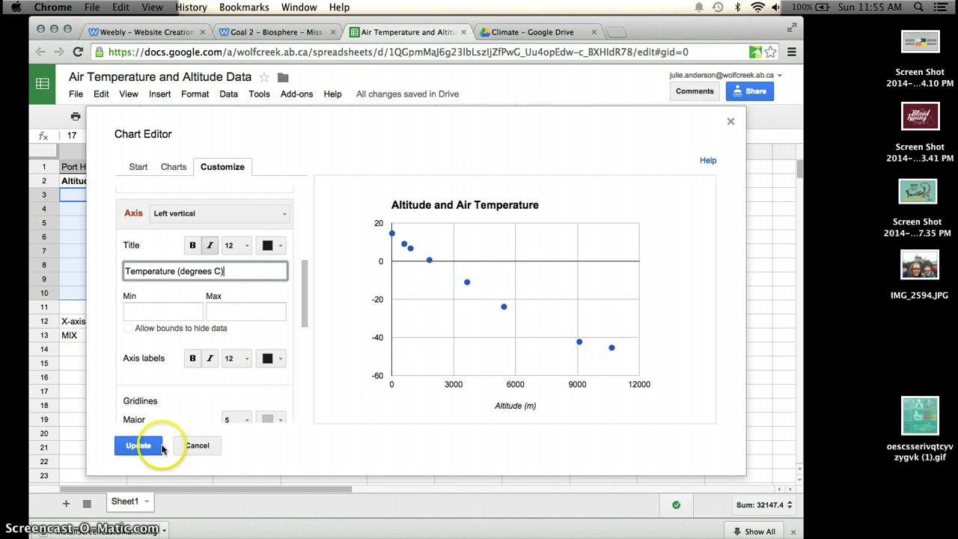
Set the number of minor gridlines on the left vertical axis to 6
scroll(180, 393, "down", 3)
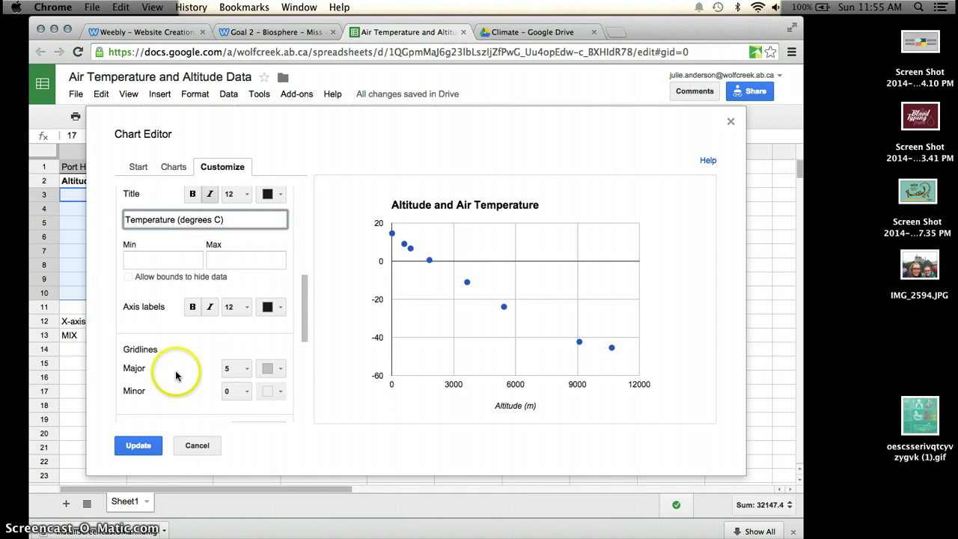
scroll(178, 375, "down", 1)
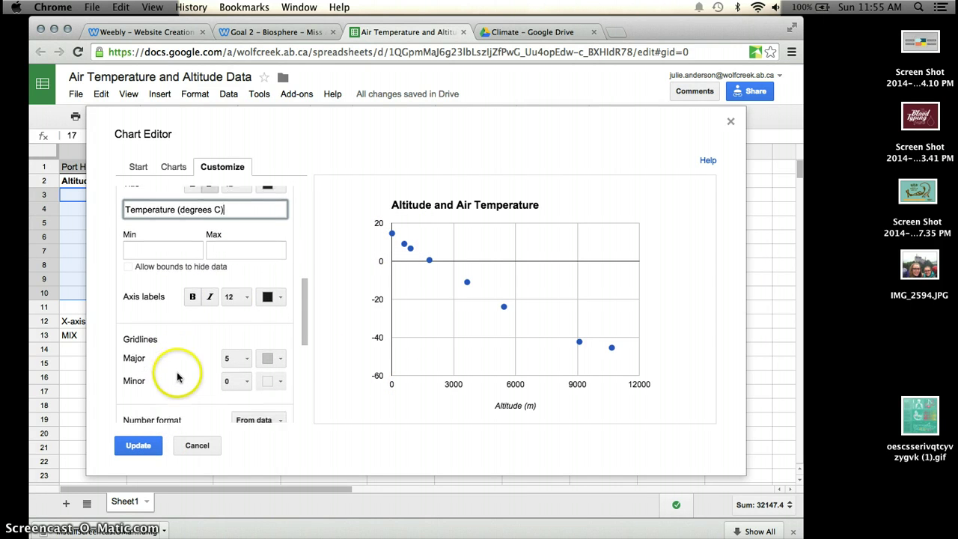
left_click(247, 375)
left_click(250, 413)
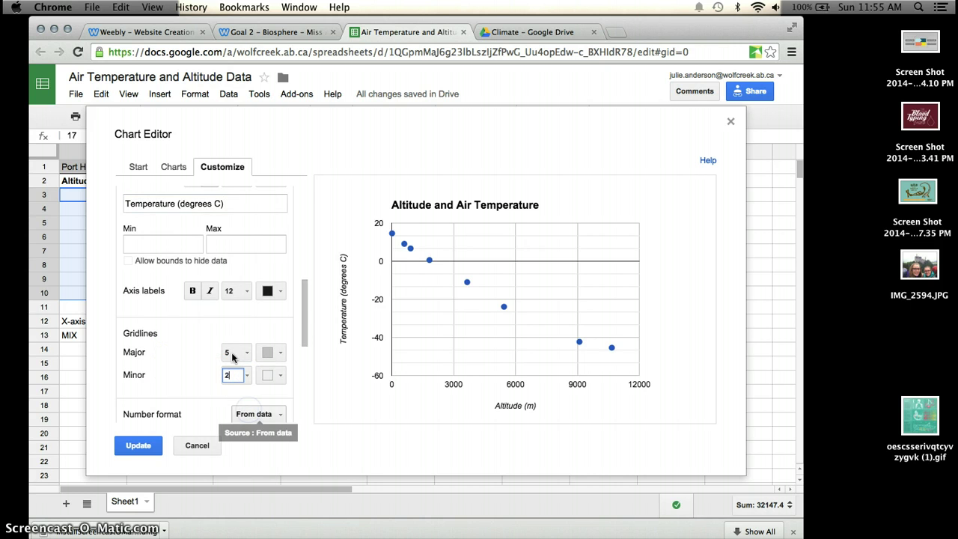
scroll(247, 352, "down", 3)
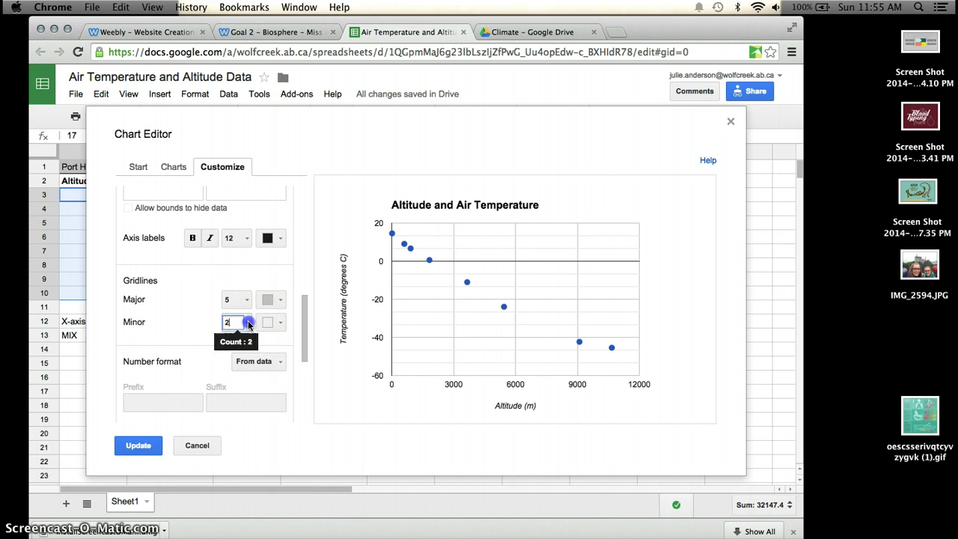
left_click(245, 323)
left_click(246, 406)
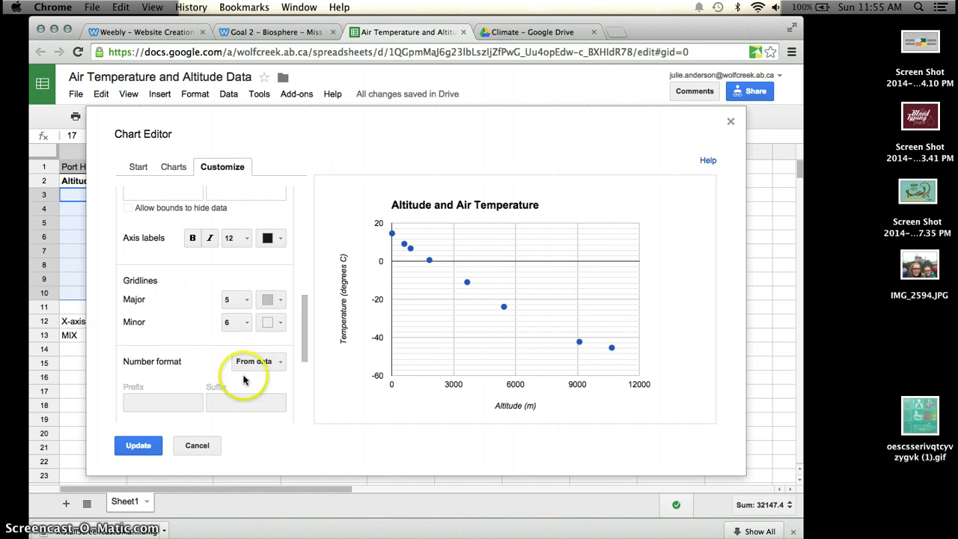
Add a linear trendline to Data series 1 in the scatter chart
scroll(148, 357, "down", 1)
scroll(147, 356, "down", 2)
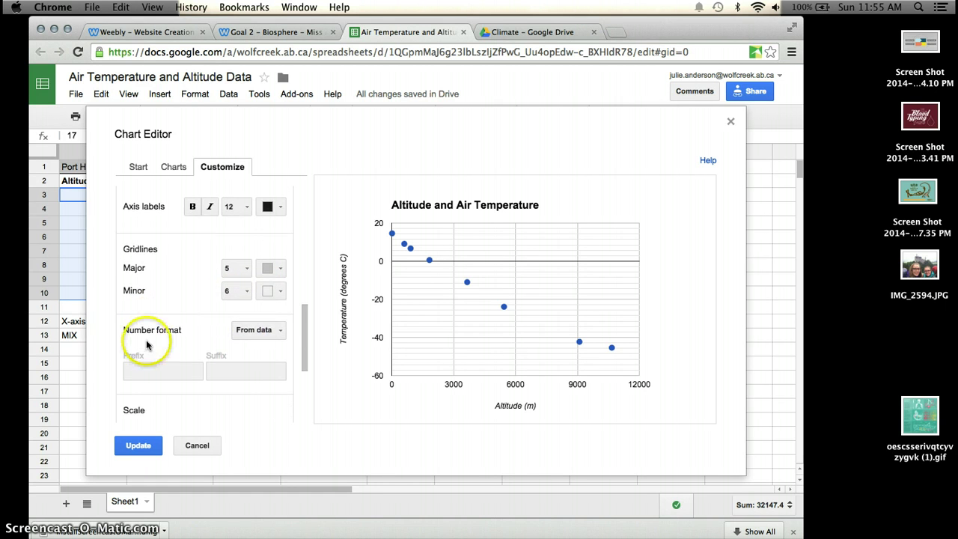
scroll(146, 339, "down", 5)
scroll(146, 340, "down", 6)
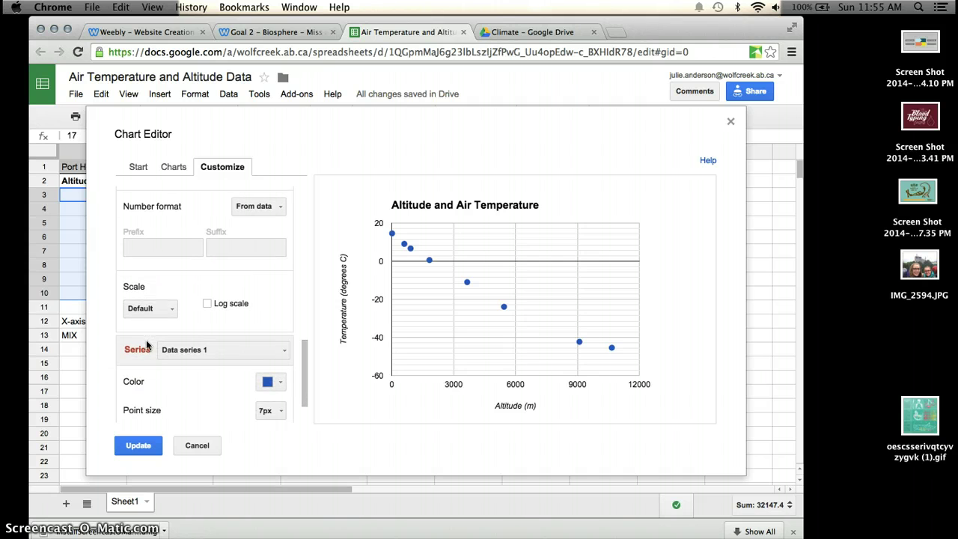
scroll(179, 325, "down", 4)
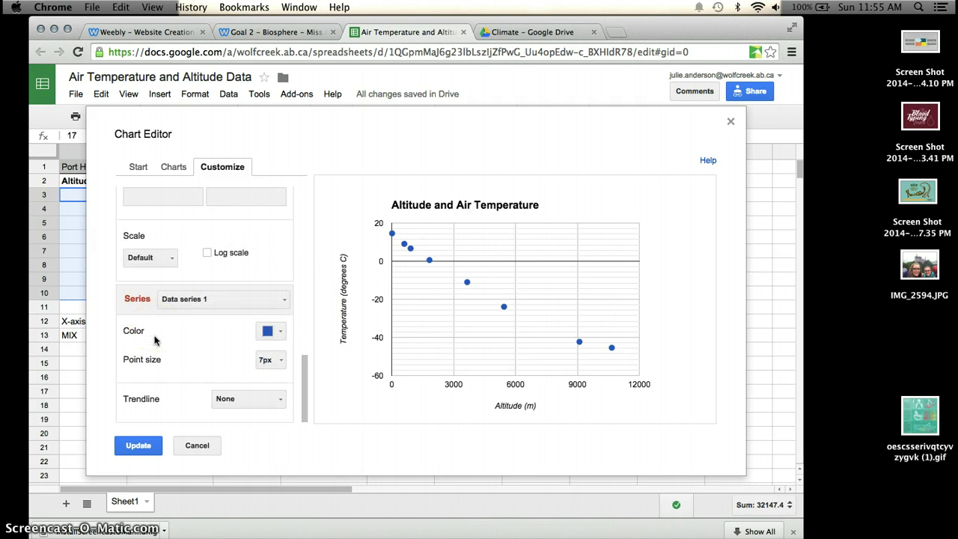
left_click(179, 299)
left_click(171, 302)
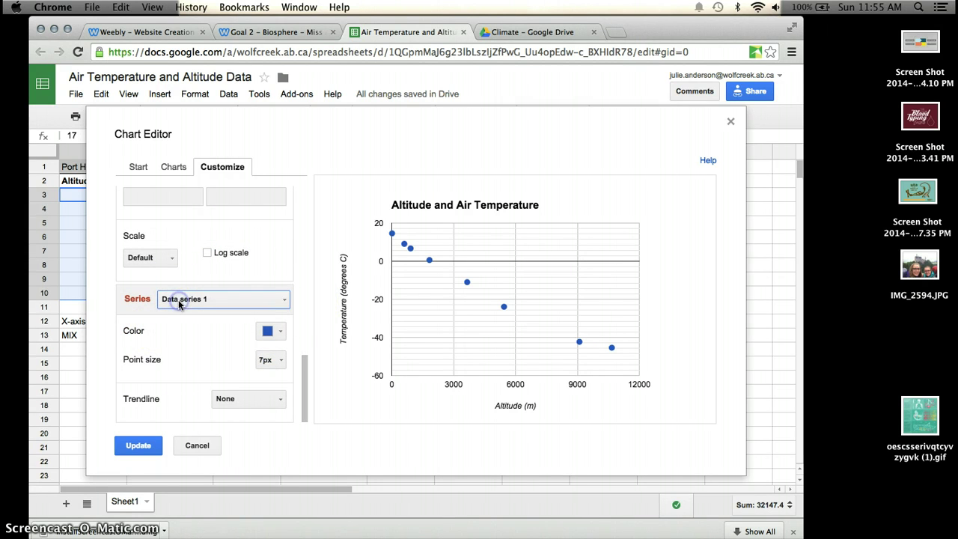
left_click(175, 337)
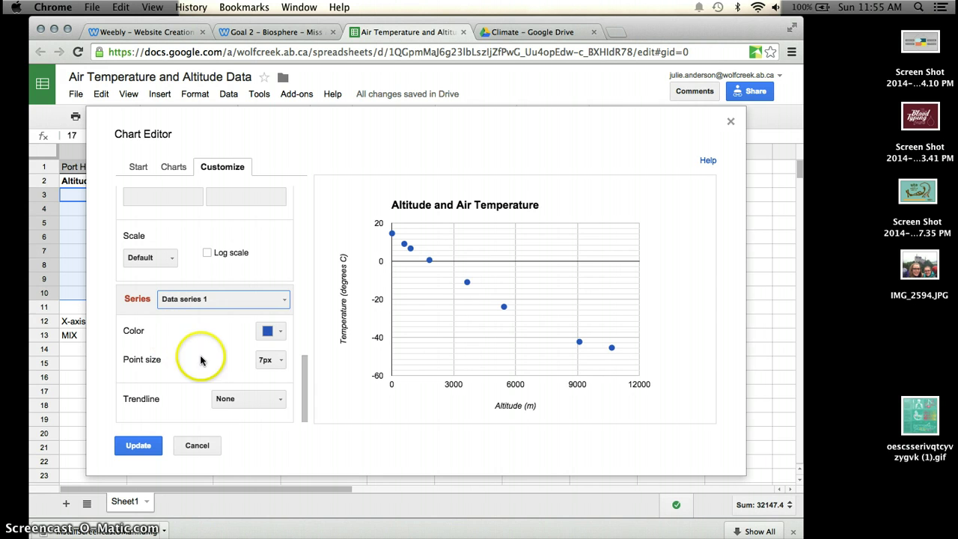
left_click(141, 399)
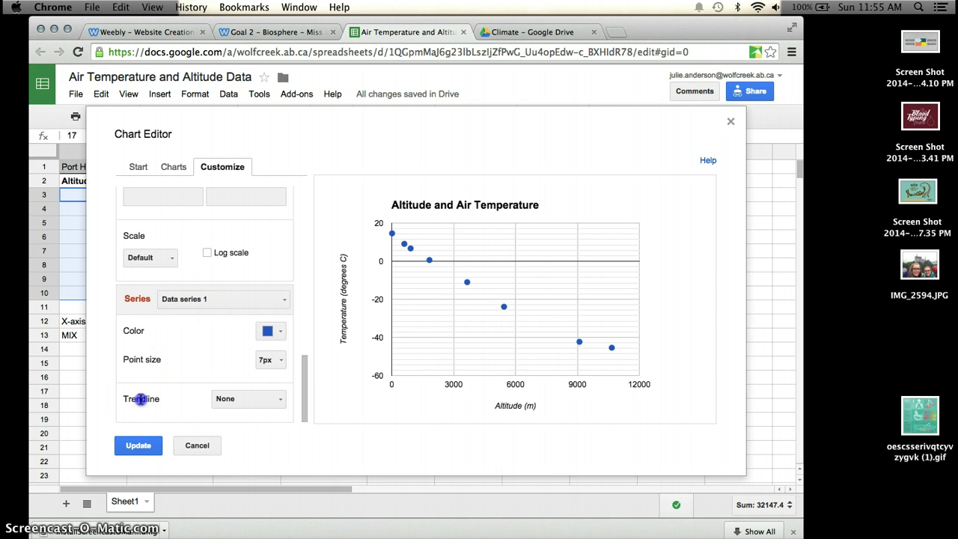
left_click(247, 403)
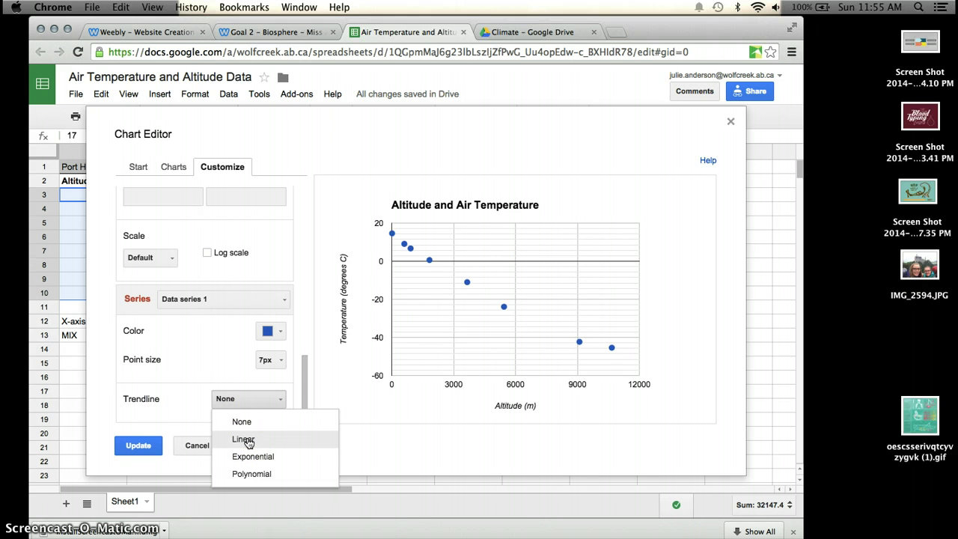
left_click(244, 440)
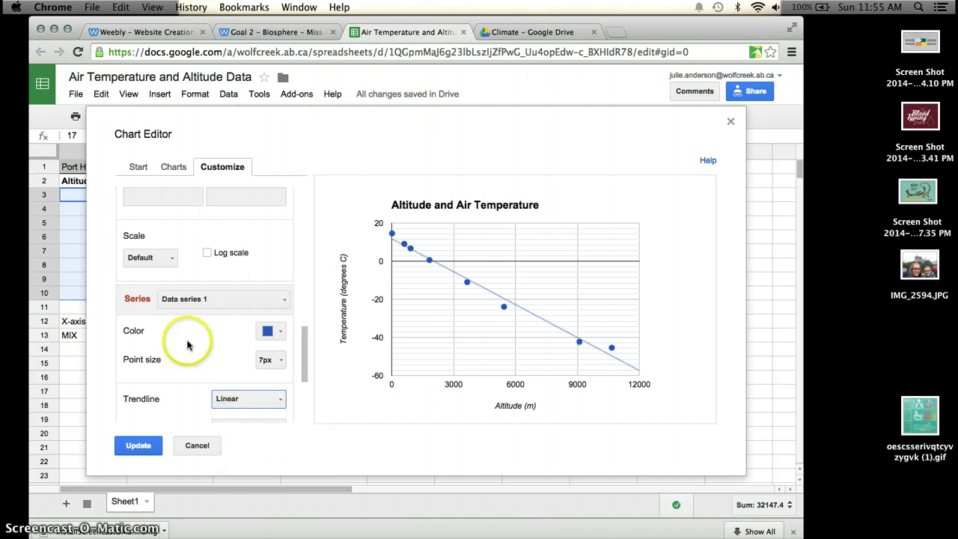
scroll(188, 382, "down", 5)
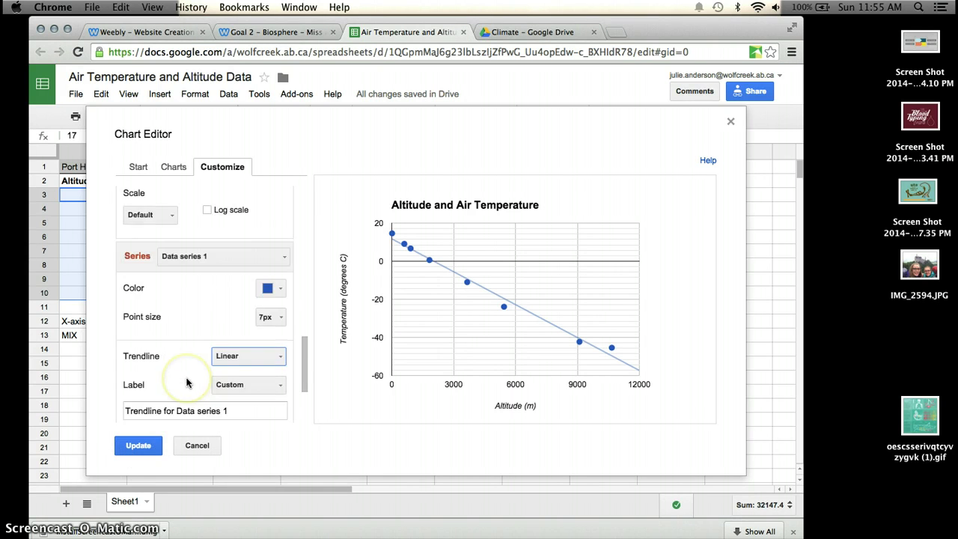
Apply the chart editor changes and move the chart clear of the Edmonton data, over columns E to J
scroll(186, 382, "down", 1)
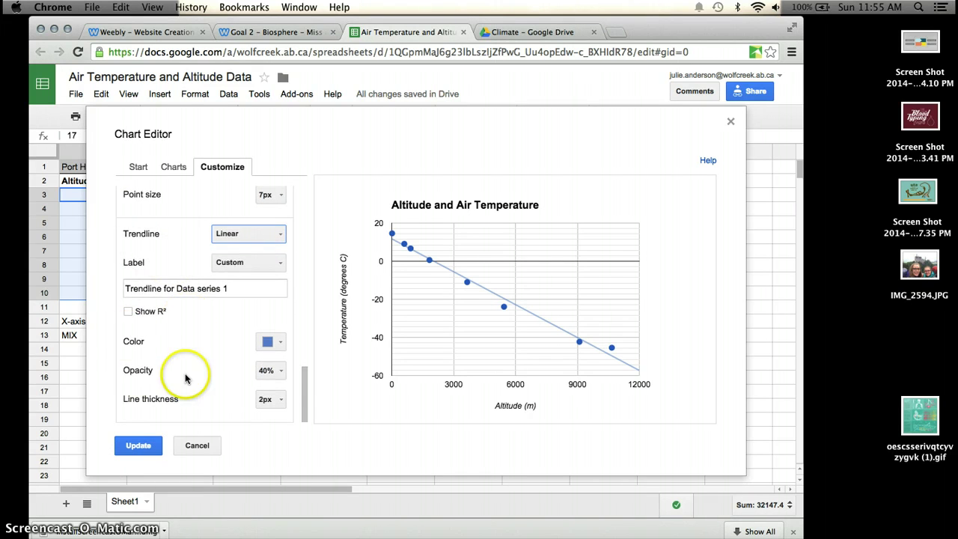
left_click(132, 447)
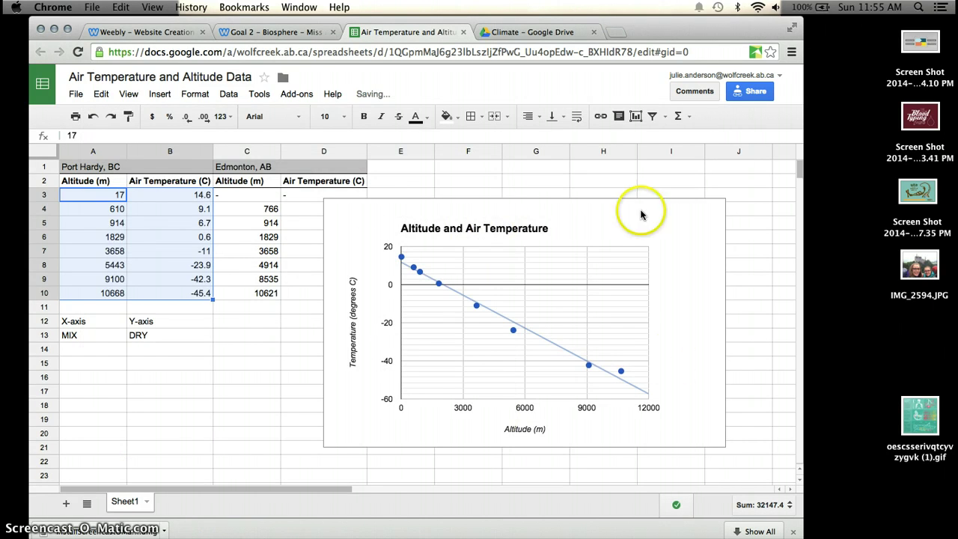
left_click(594, 216)
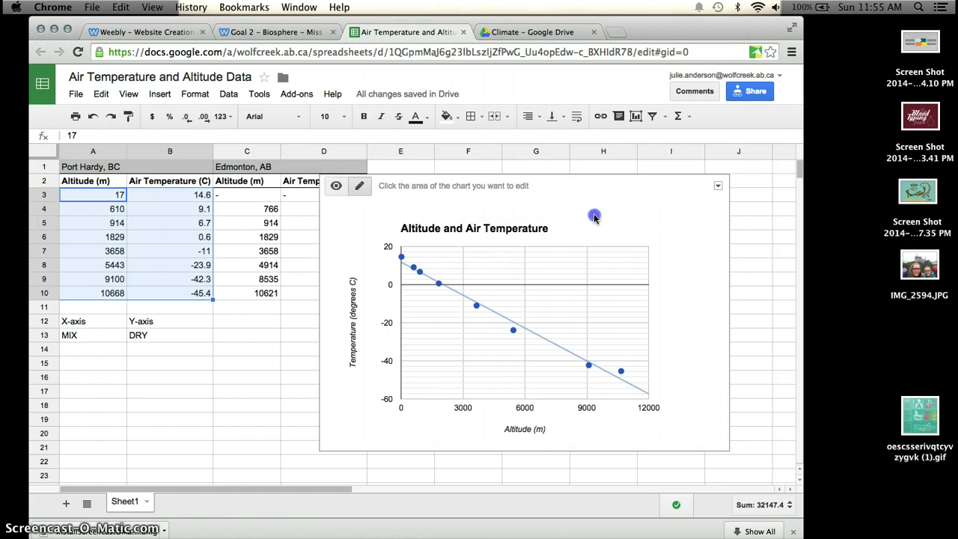
left_click_drag(616, 186, 680, 184)
Try to add "Port Hardy, BC" to the end of the chart title
left_click(592, 220)
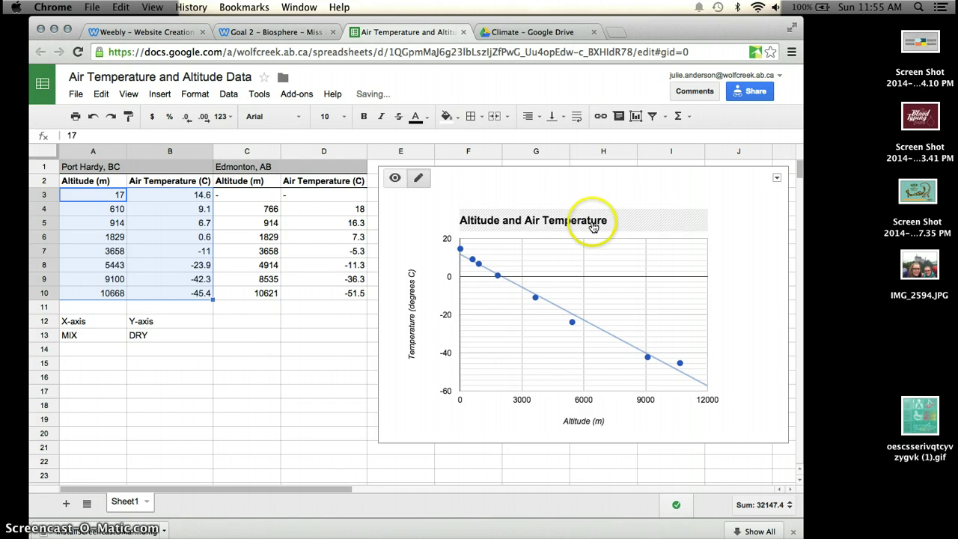
left_click(560, 227)
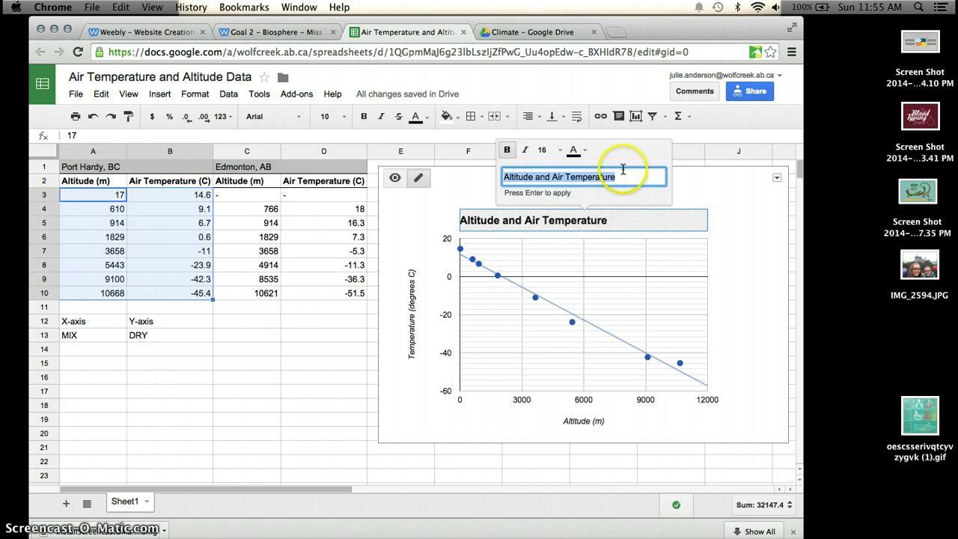
left_click(622, 177)
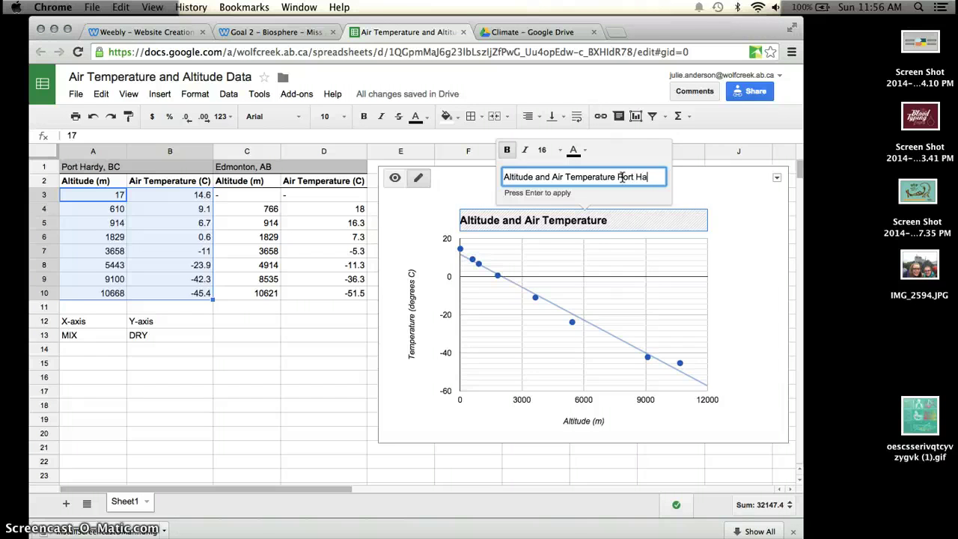
type("BC")
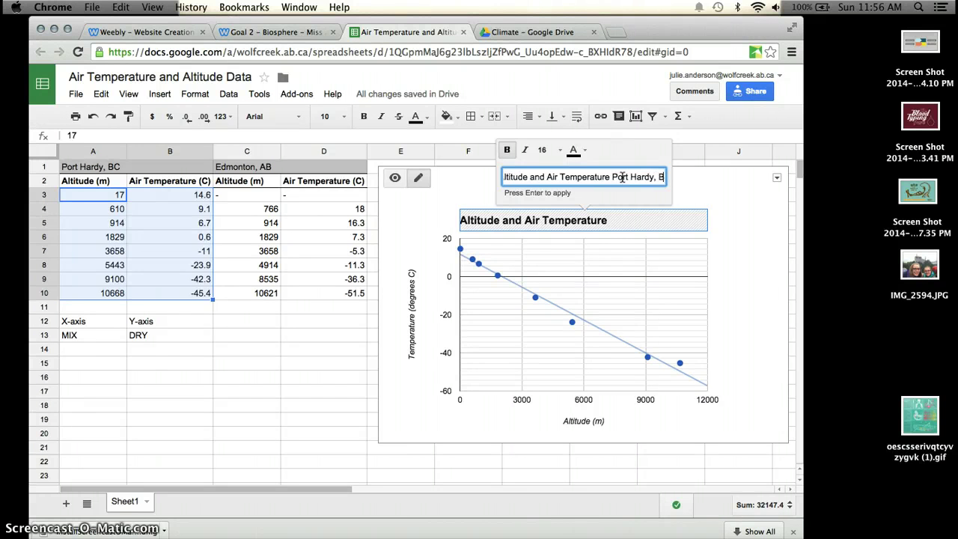
left_click(425, 217)
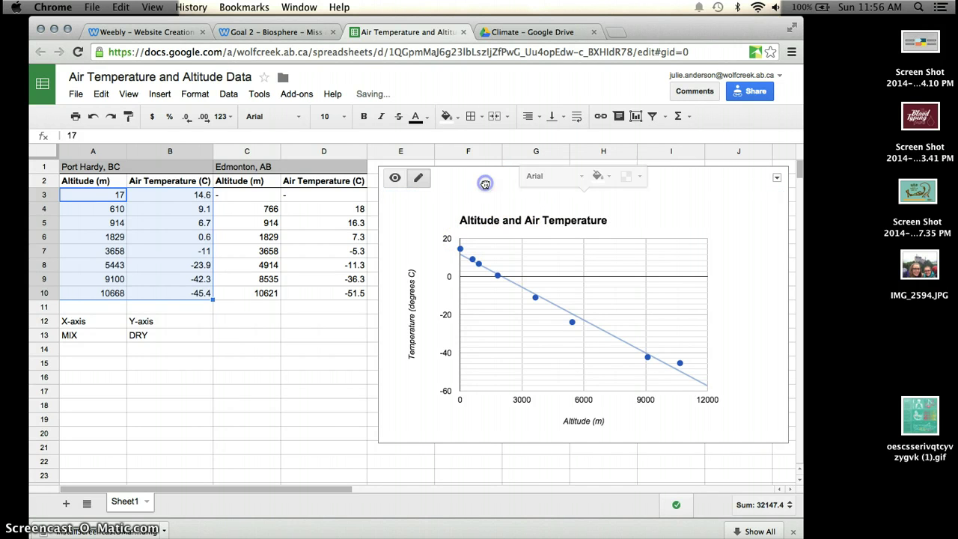
Change the chart title to "Altitude and Air Temperature Port Hardy, BC"
left_click(524, 223)
left_click(526, 223)
left_click(625, 175)
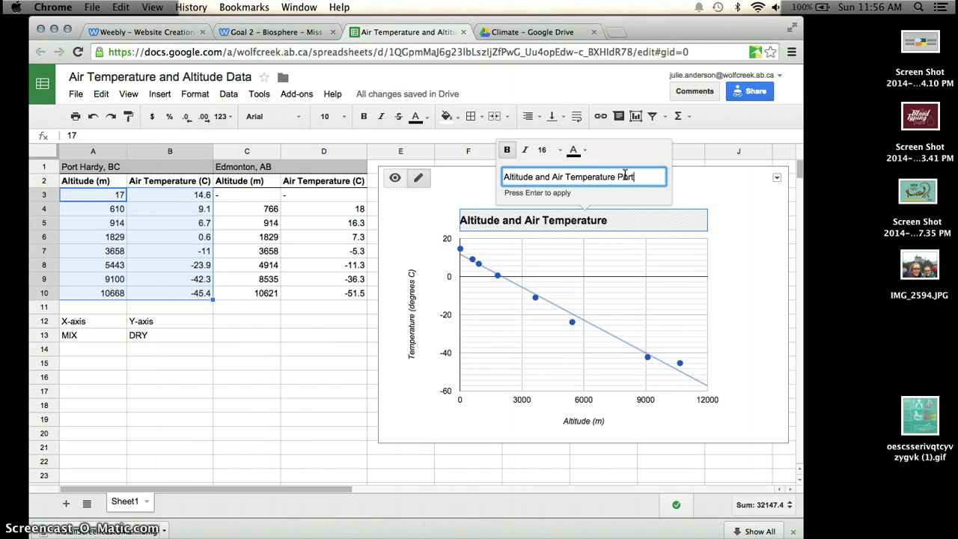
type("Port Hardy, BC")
key("Return")
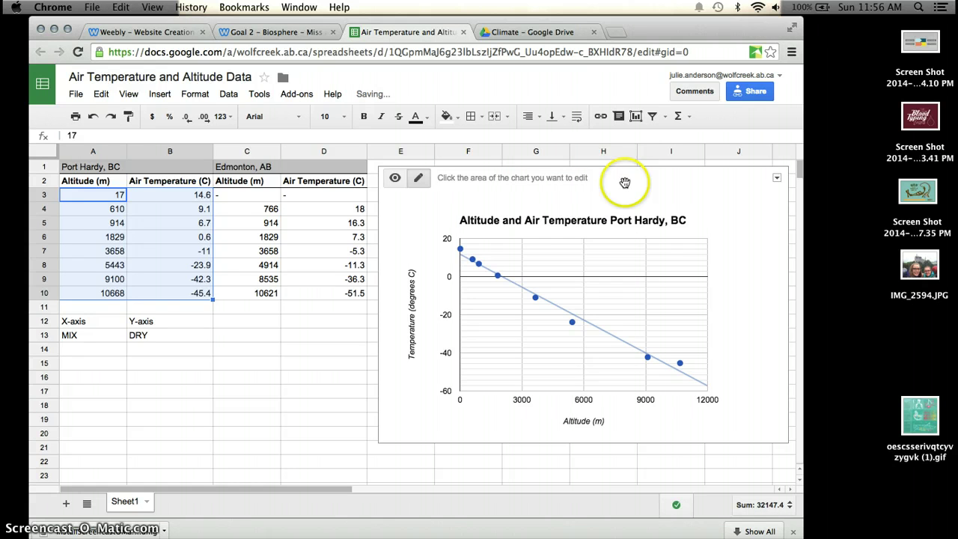
Copy the finished Port Hardy scatter chart
left_click(733, 240)
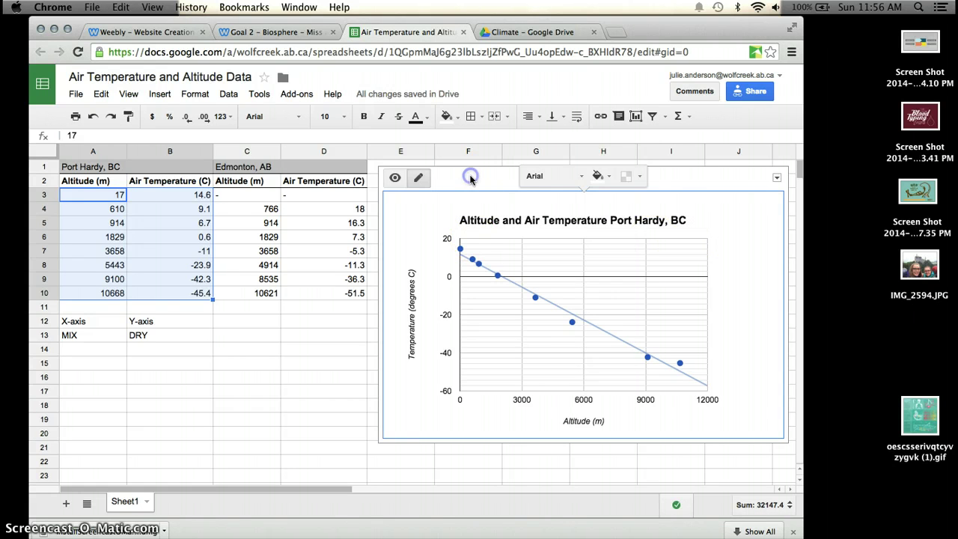
left_click(693, 187)
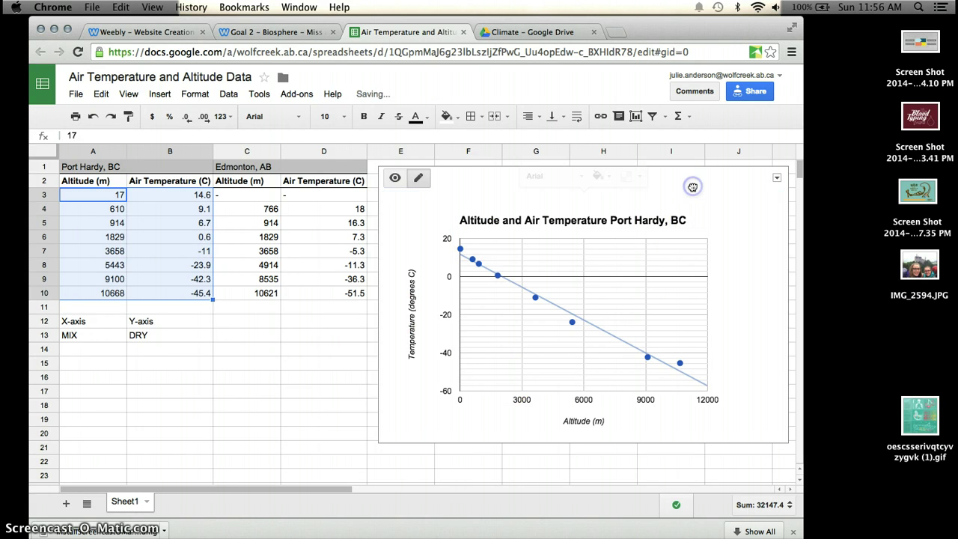
left_click(775, 178)
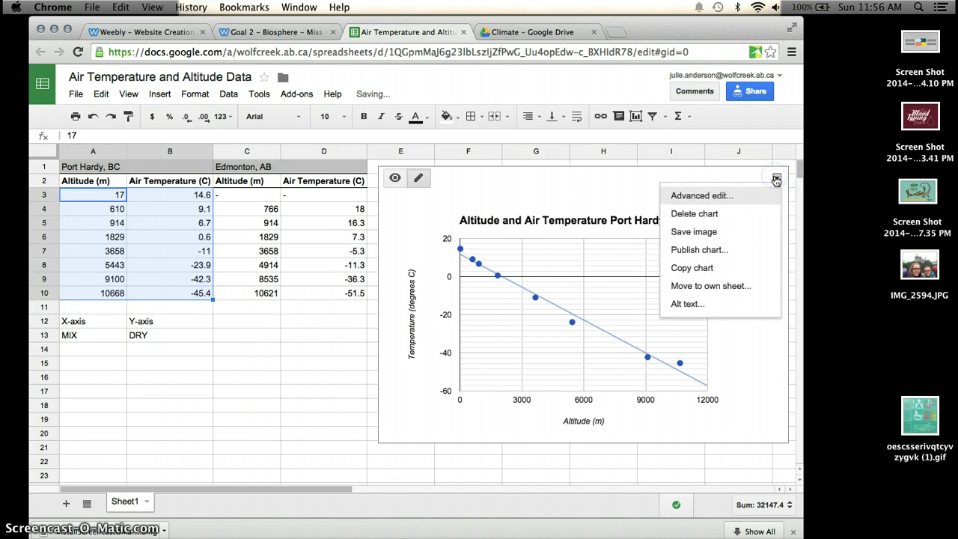
left_click(704, 270)
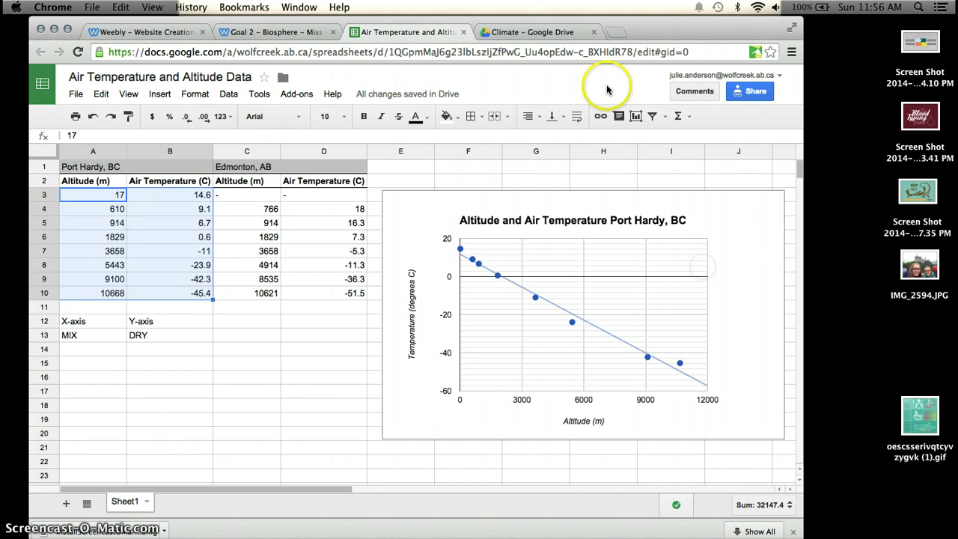
Switch to Google Drive and create a new Google Docs document in the shared Climate folder
left_click(538, 33)
left_click(84, 166)
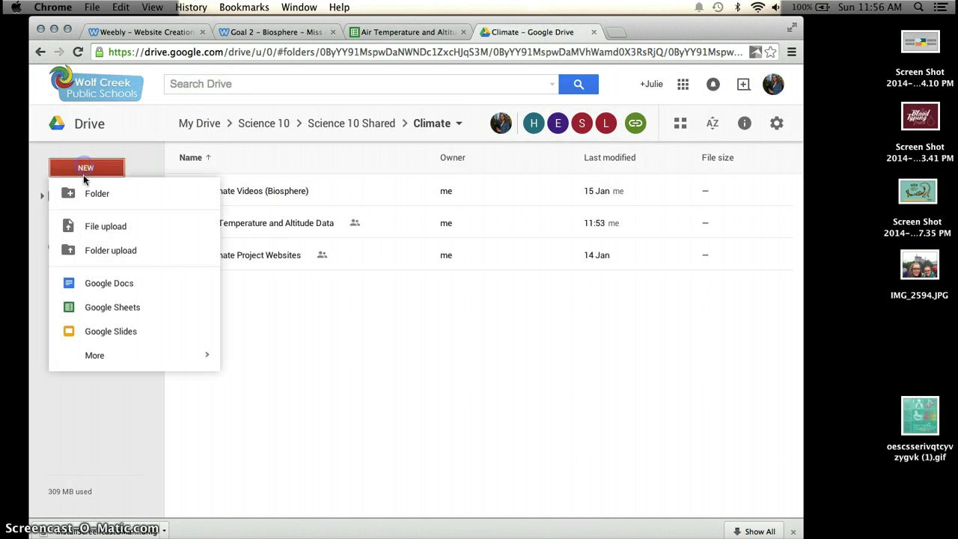
left_click(87, 283)
left_click(266, 317)
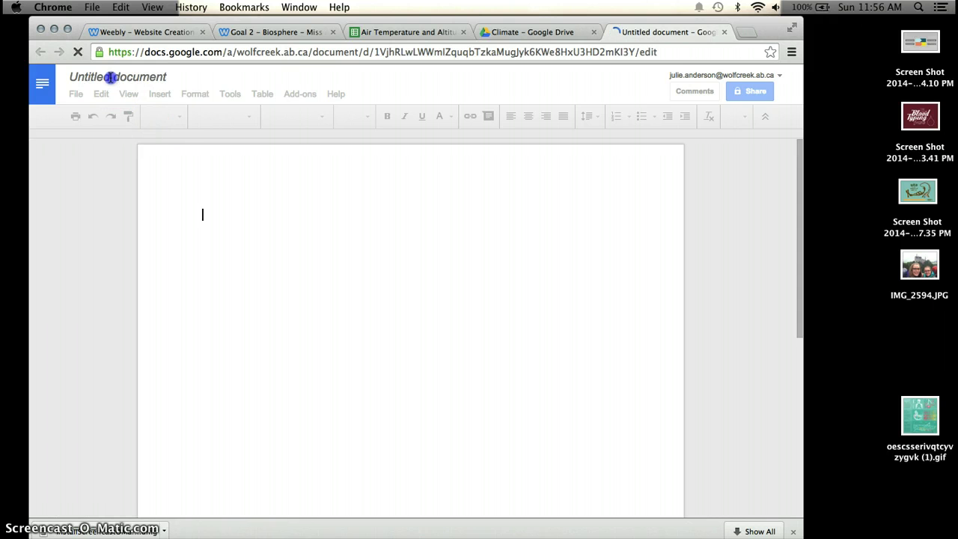
Rename the new document as "Lab Report - Air Temp and Altitude"
left_click(110, 78)
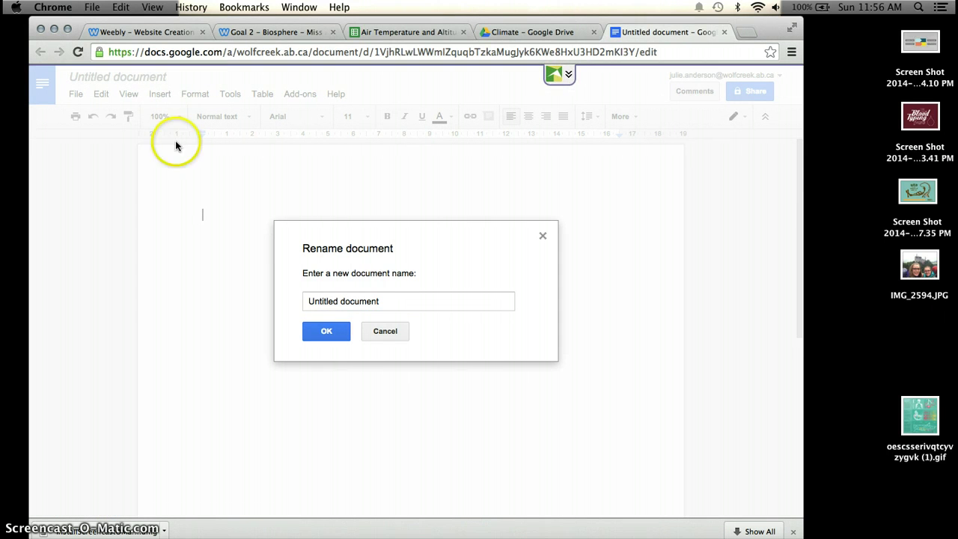
left_click(329, 296)
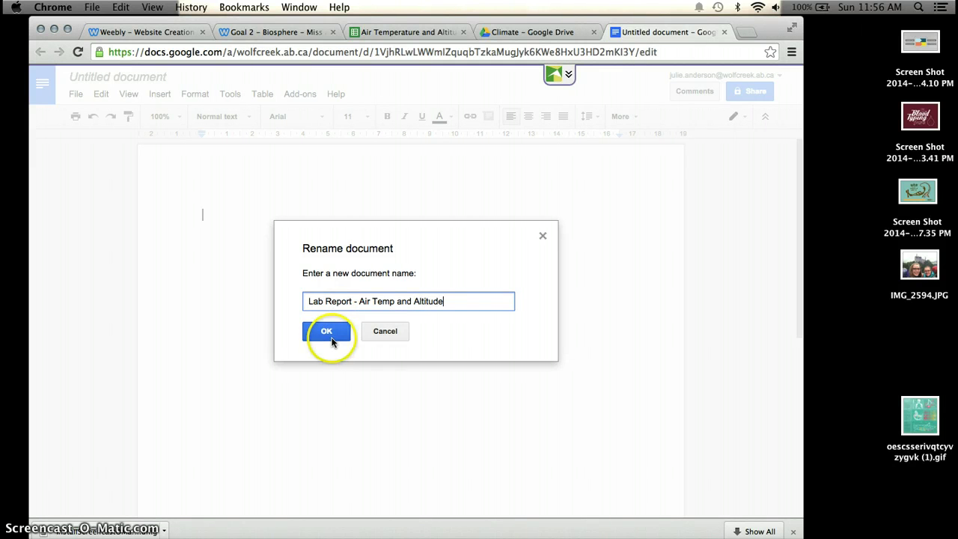
left_click(326, 332)
Paste the copied Port Hardy chart into the body of the lab report document
right_click(262, 268)
left_click(298, 316)
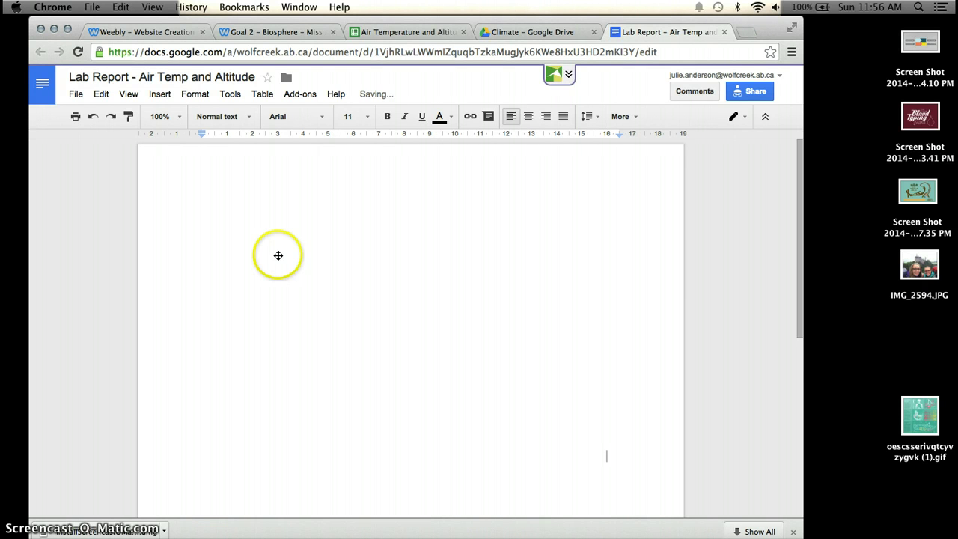
left_click(391, 338)
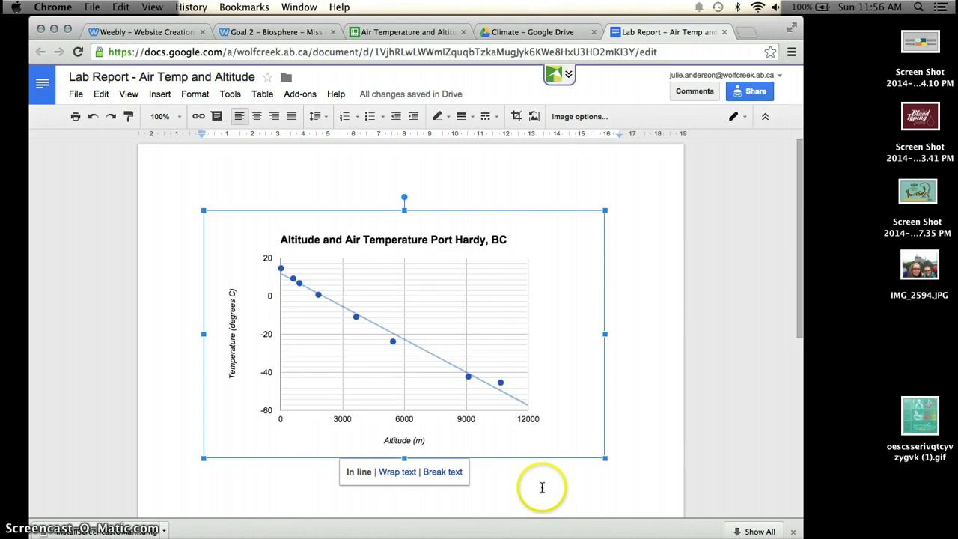
left_click(527, 491)
scroll(523, 330, "down", 5)
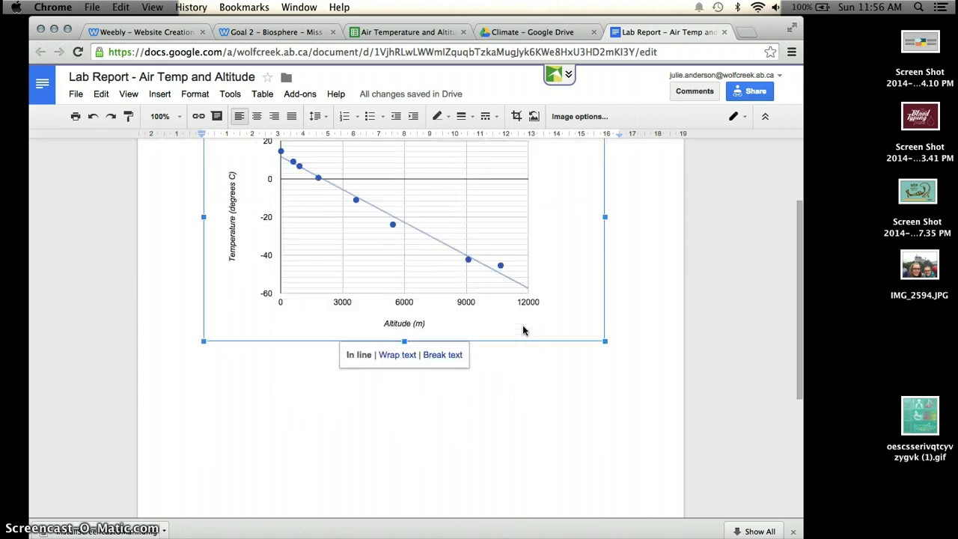
scroll(523, 330, "up", 3)
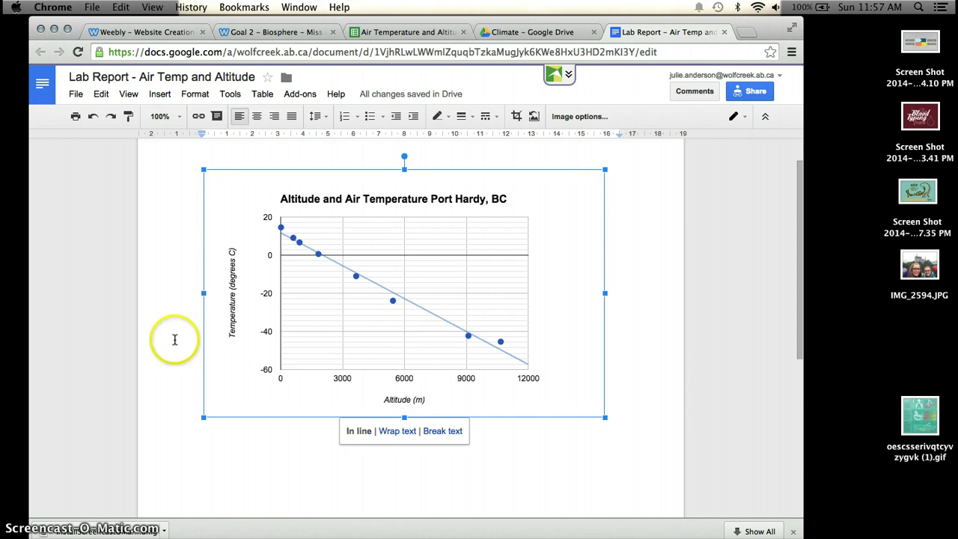
left_click_drag(293, 292, 293, 189)
scroll(293, 190, "down", 2)
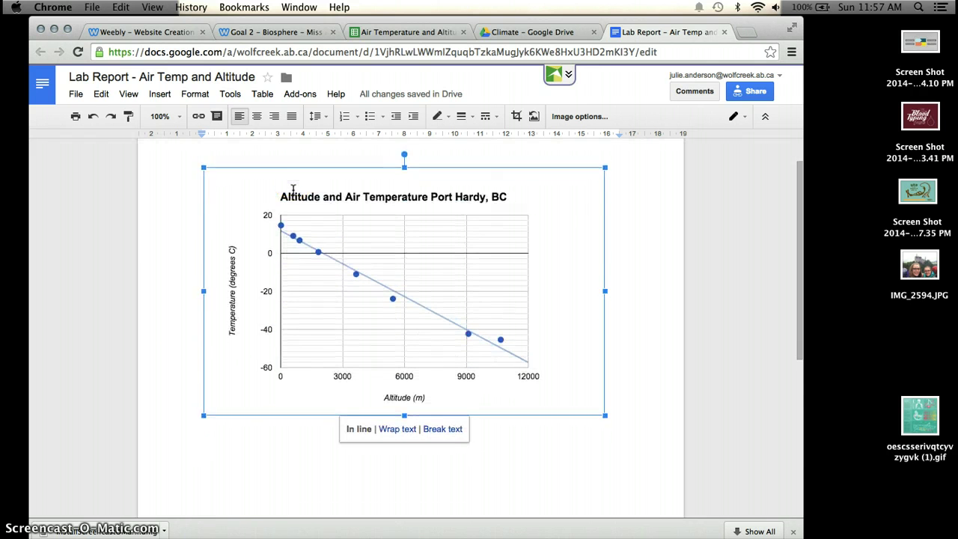
scroll(293, 189, "up", 1)
scroll(293, 188, "up", 2)
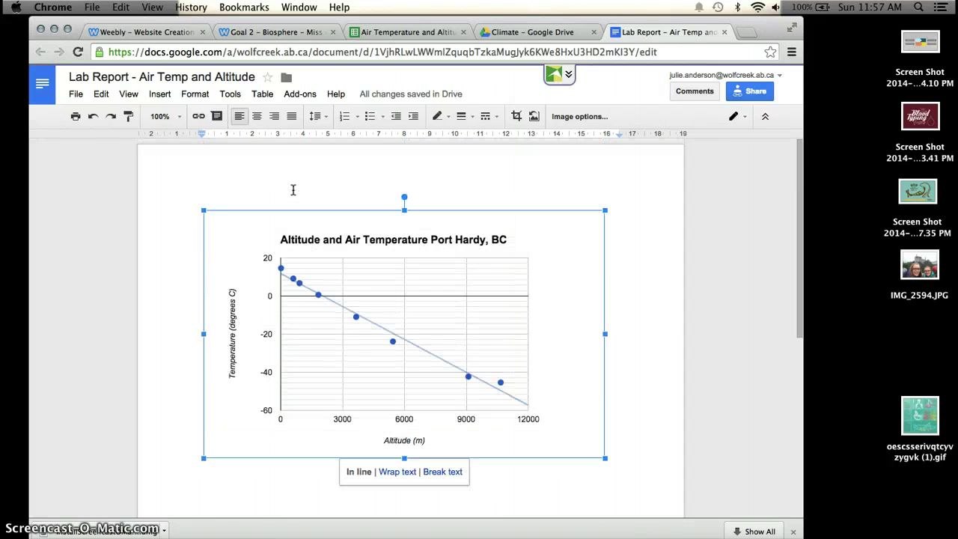
left_click(158, 94)
left_click(170, 120)
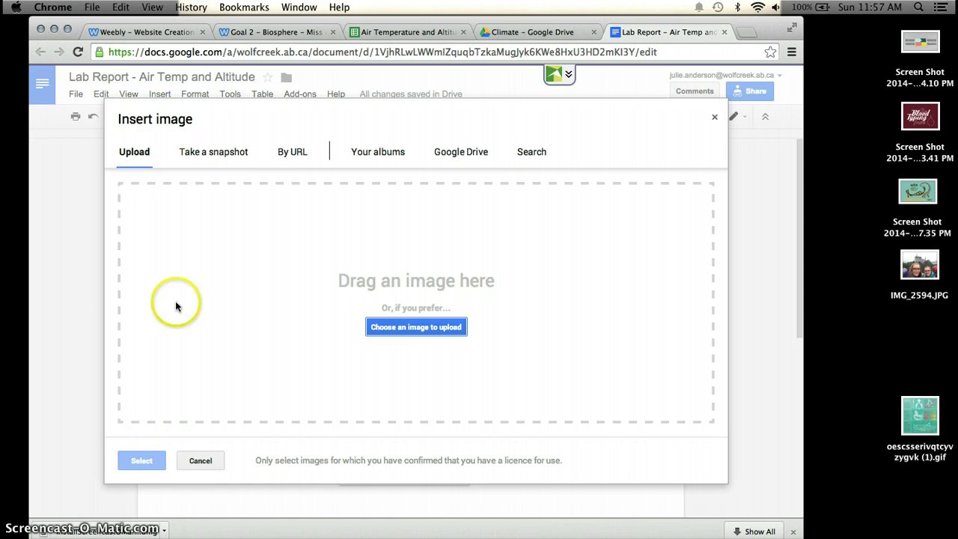
left_click(204, 460)
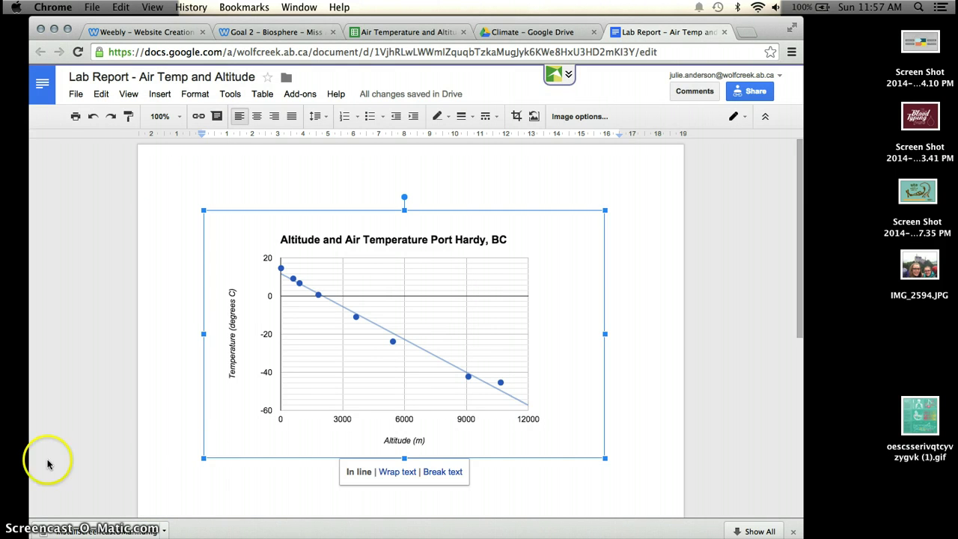